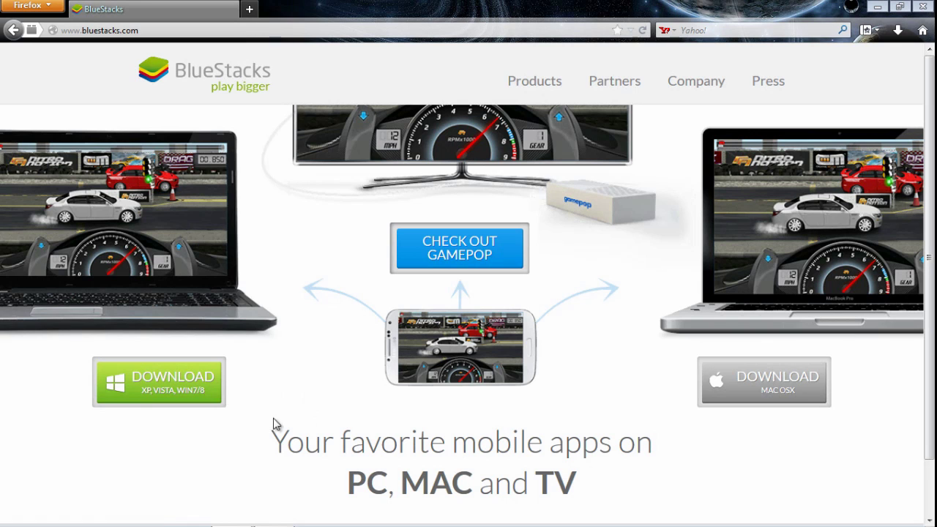
- Download and save the BlueStacks Windows installer, run it from Downloads, and close Firefox
click(171, 380)
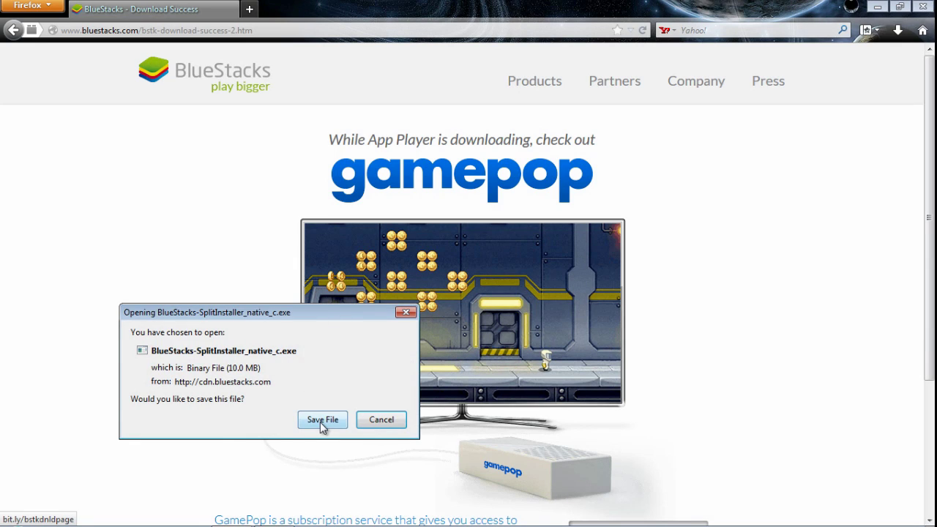
click(322, 423)
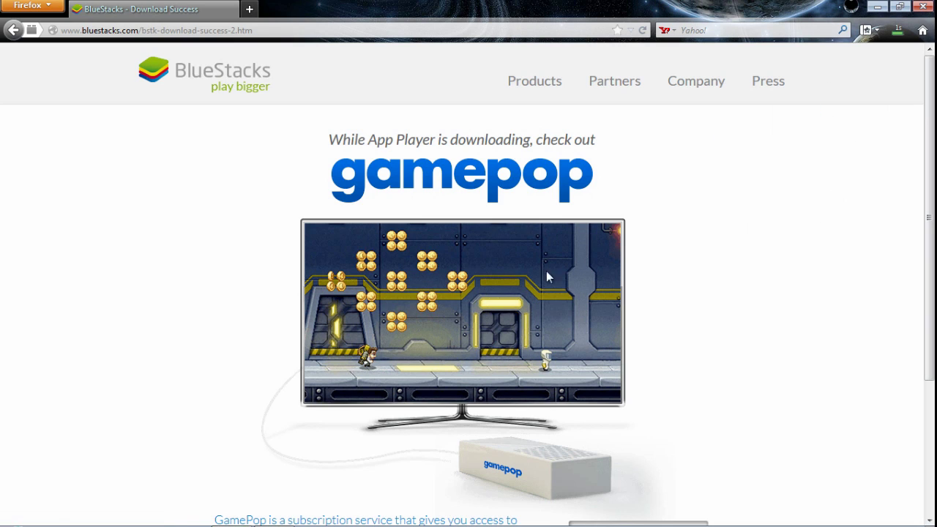
click(896, 32)
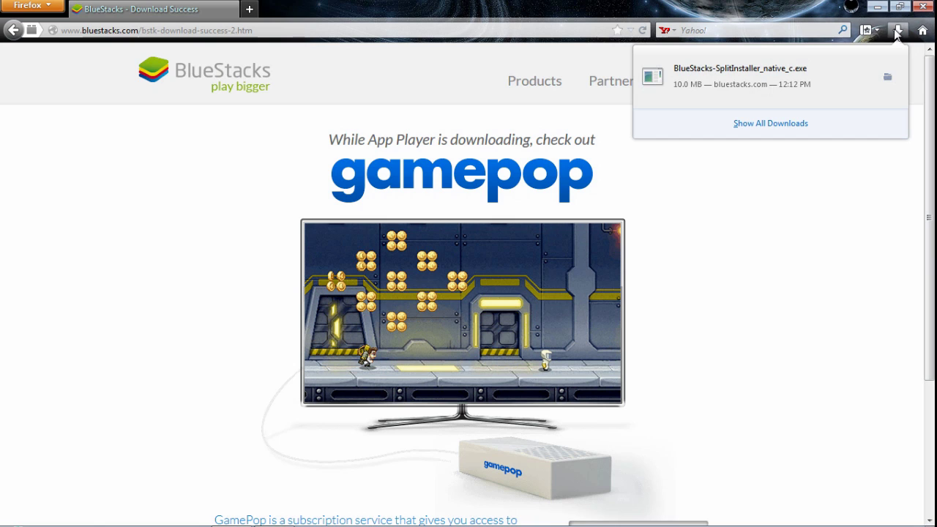
click(685, 83)
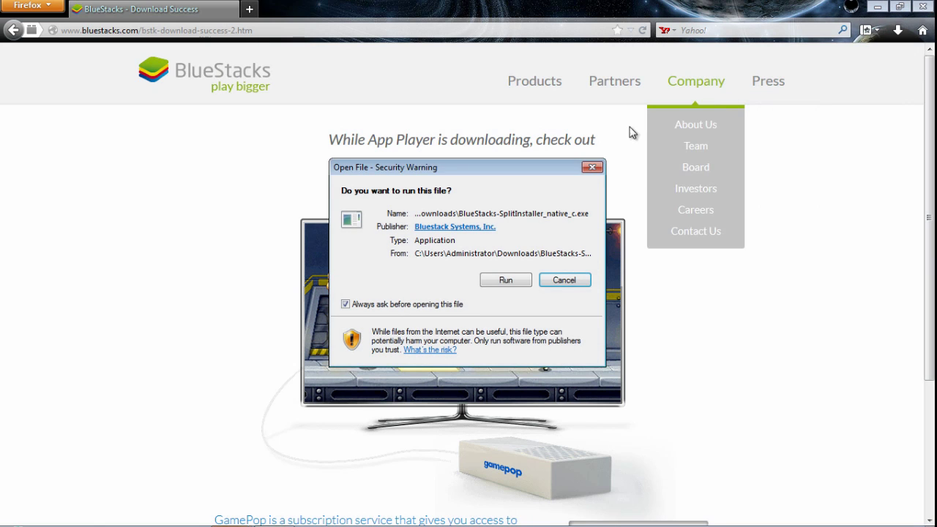
click(498, 283)
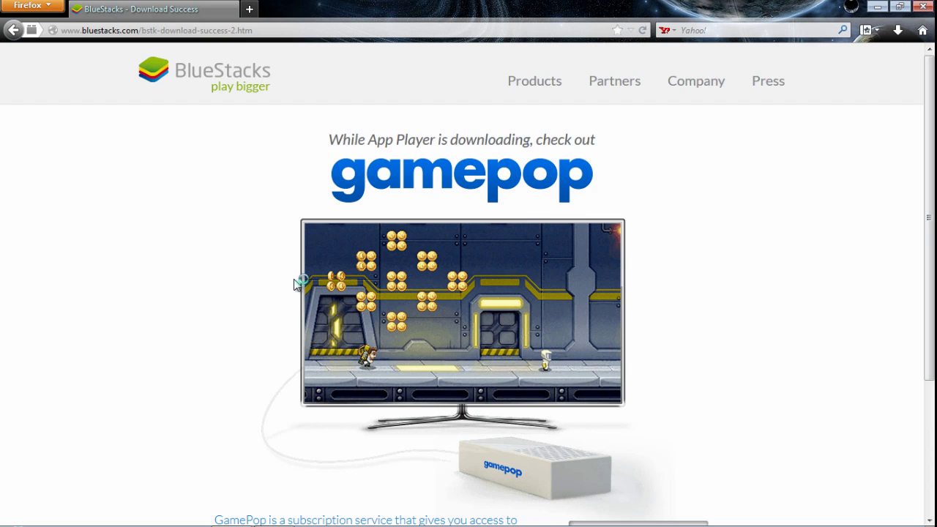
click(923, 6)
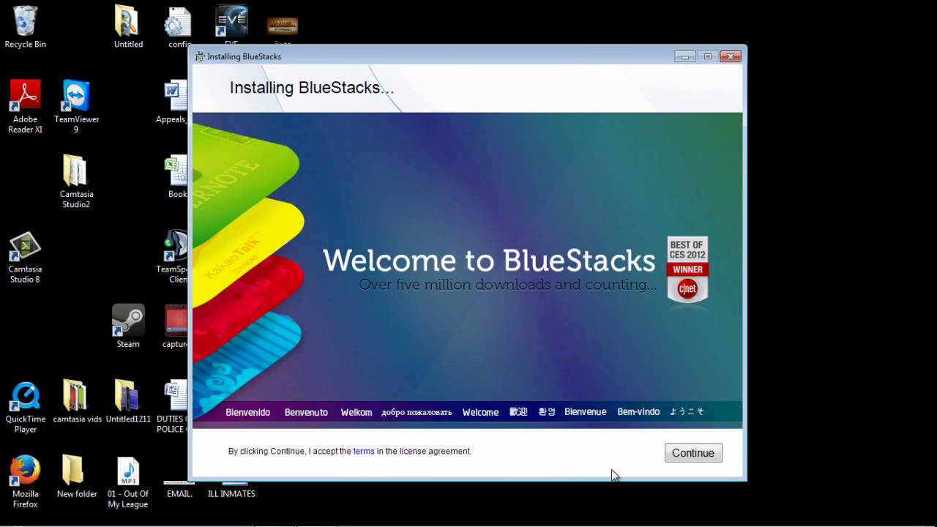
- Accept the license, keep the C:\ProgramData location, uncheck Spotlight and App Notifications, and install
click(707, 464)
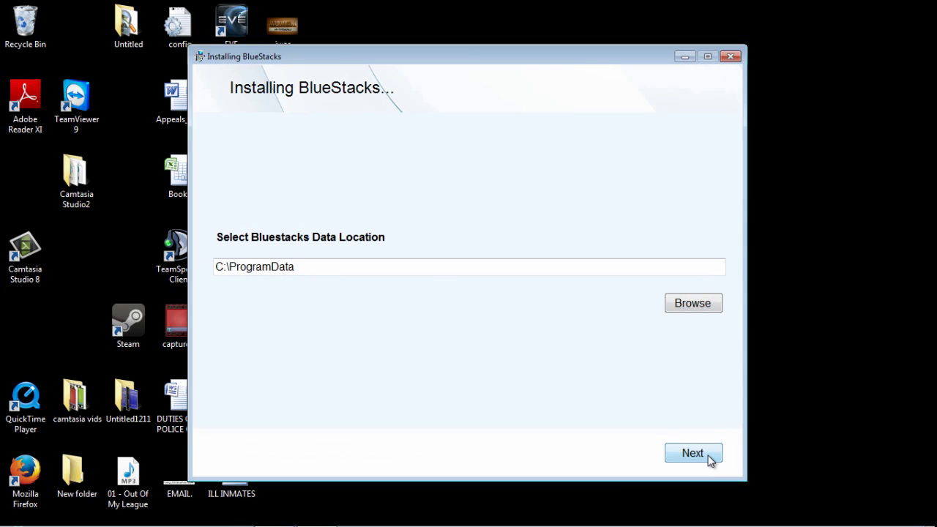
click(693, 453)
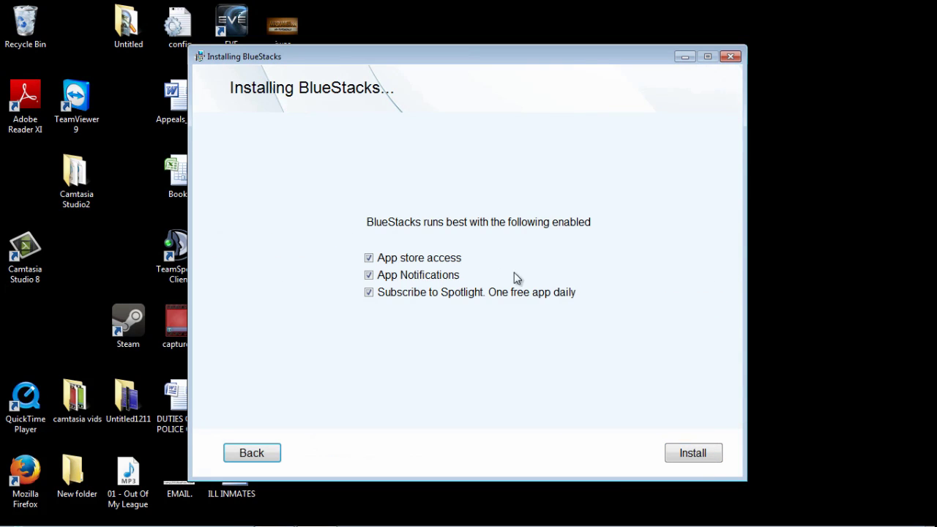
click(368, 294)
click(369, 277)
click(693, 454)
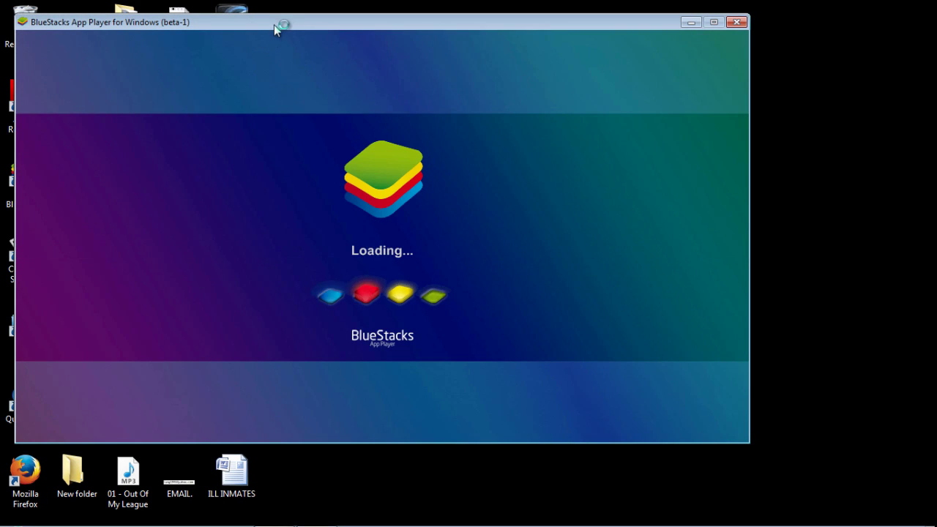
- Move the BlueStacks App Player window slightly right while Android upgrades its apps
drag(276, 22, 350, 40)
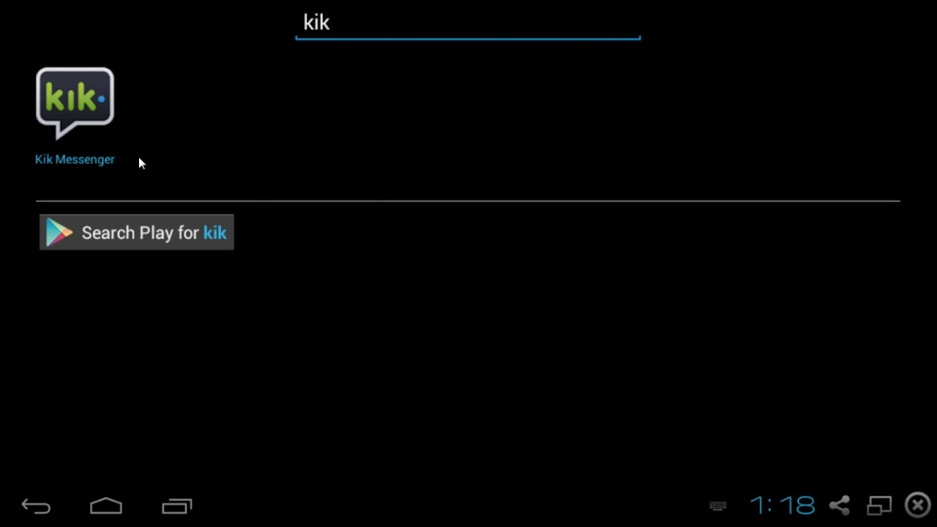
- Open Kik Messenger from the results and sign in with the existing Google account's e-mail and password
click(85, 114)
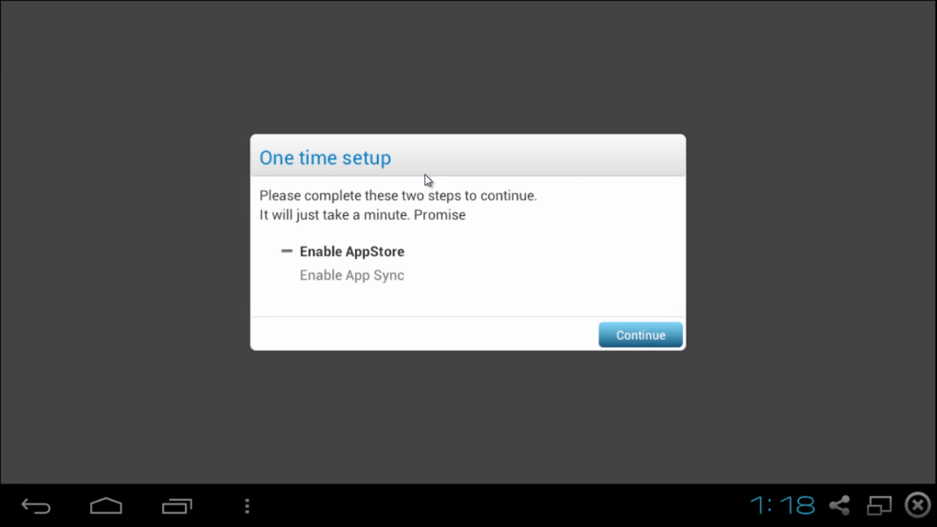
click(630, 342)
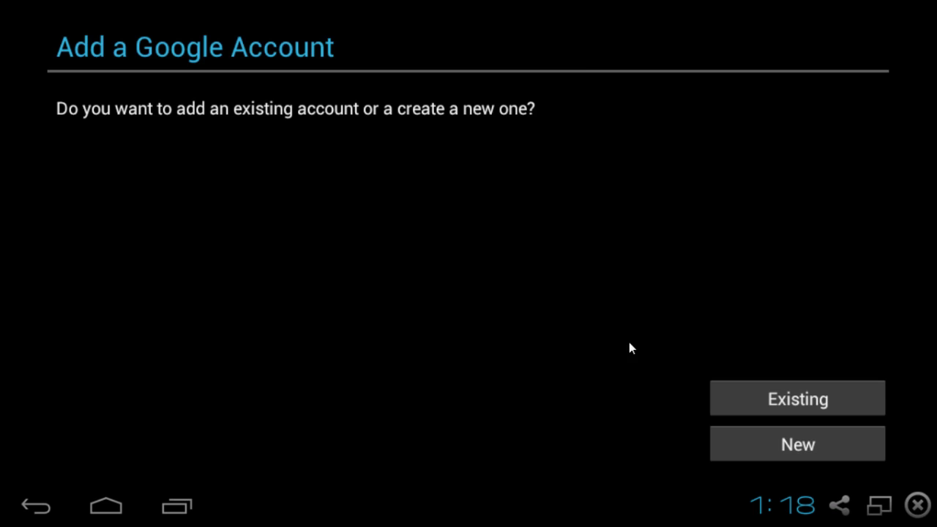
click(771, 398)
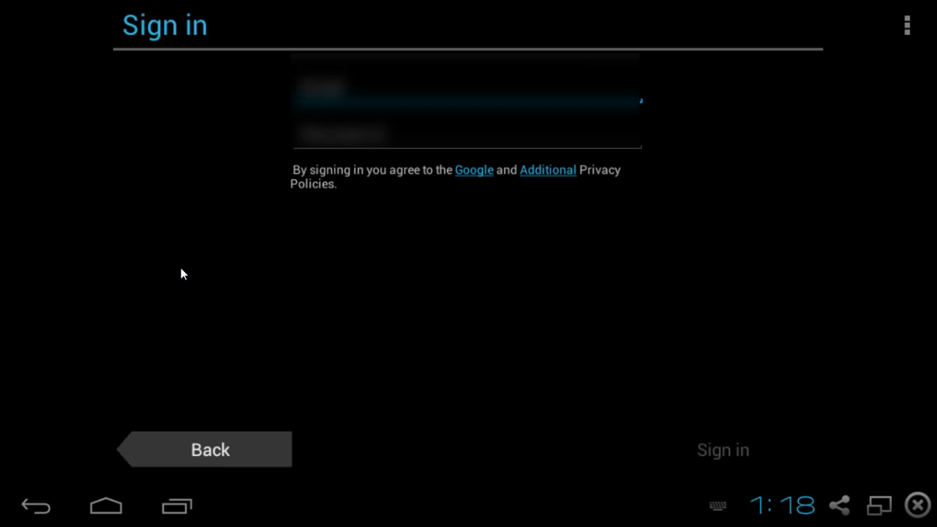
text(username@mail)
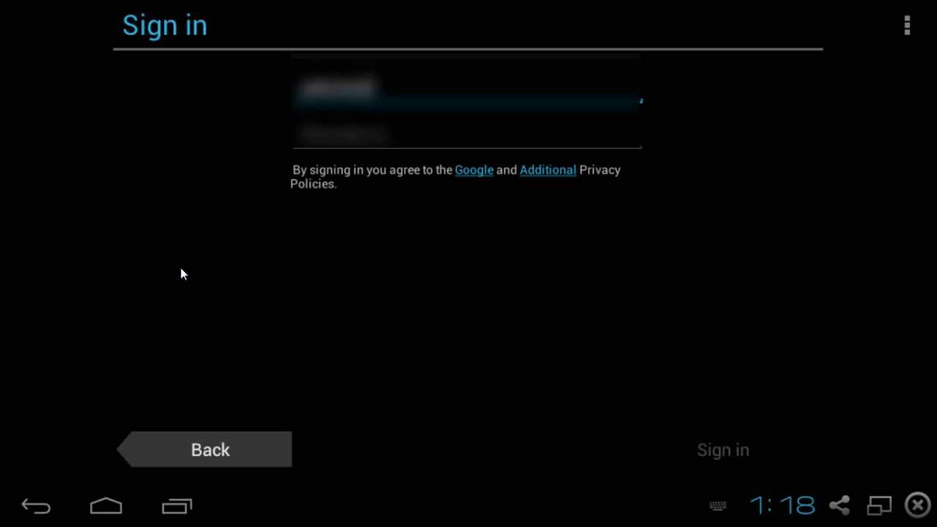
text(.example.com)
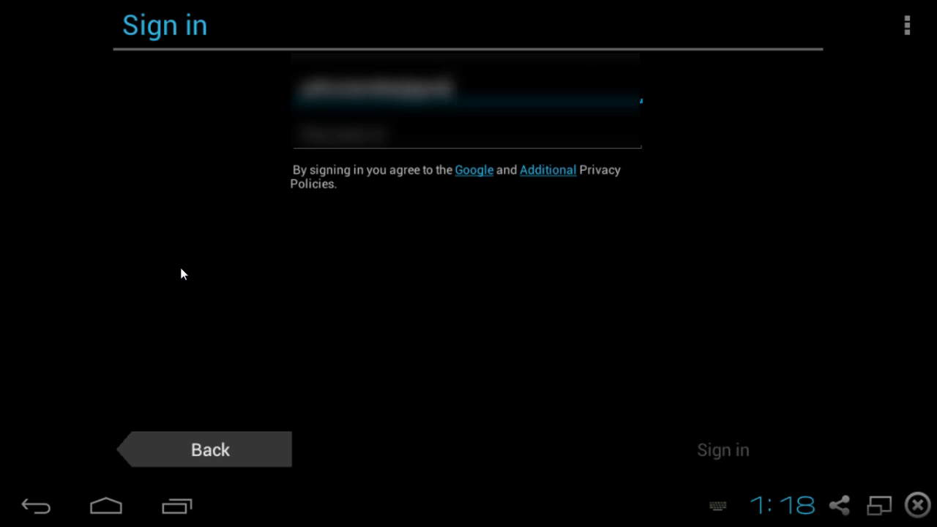
key(Tab)
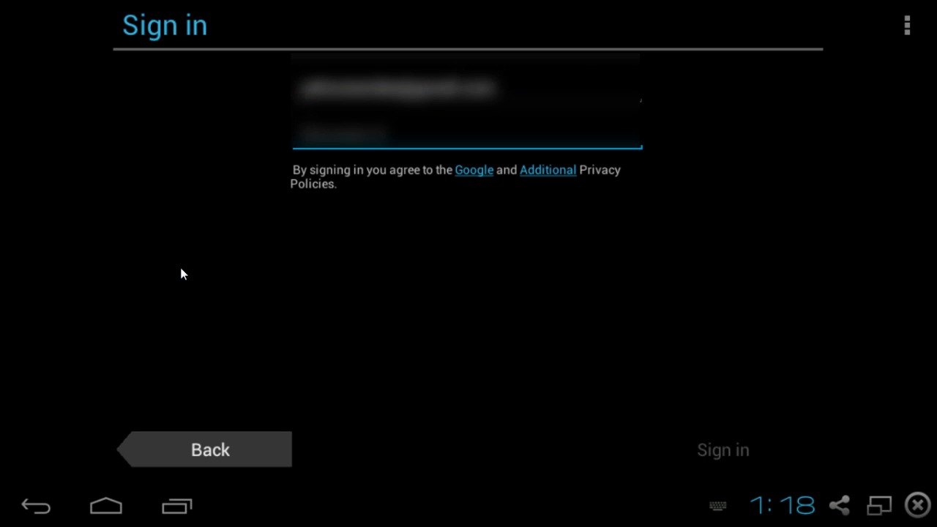
text(password)
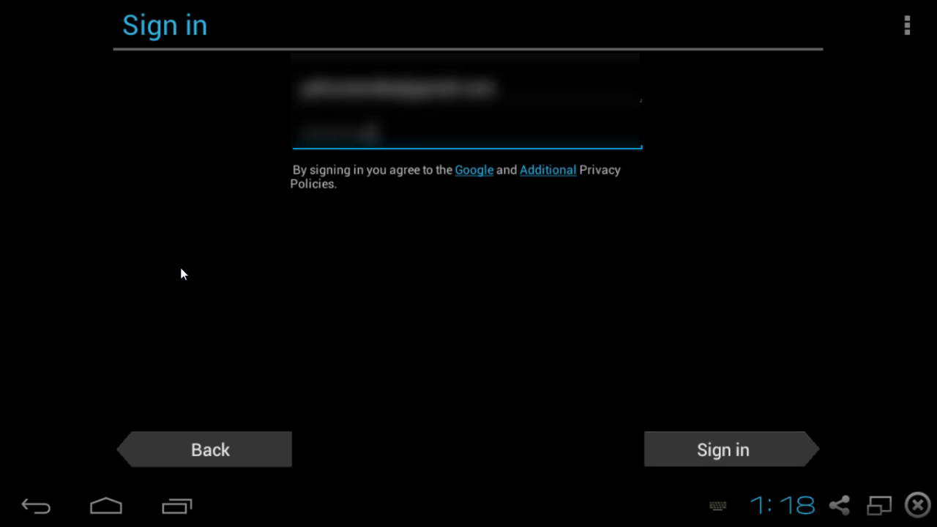
click(730, 448)
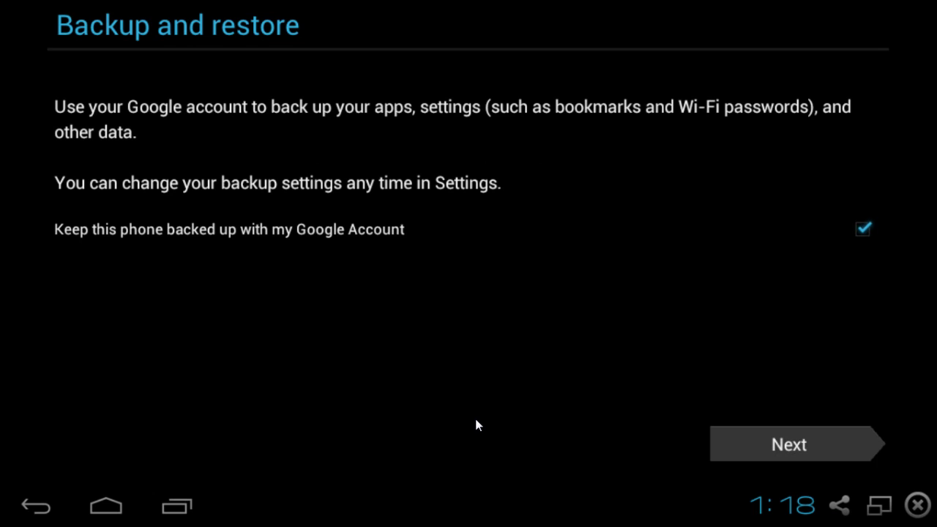
- Keep backups on, enable App Sync by re-entering the account password, and decline saving it
click(789, 440)
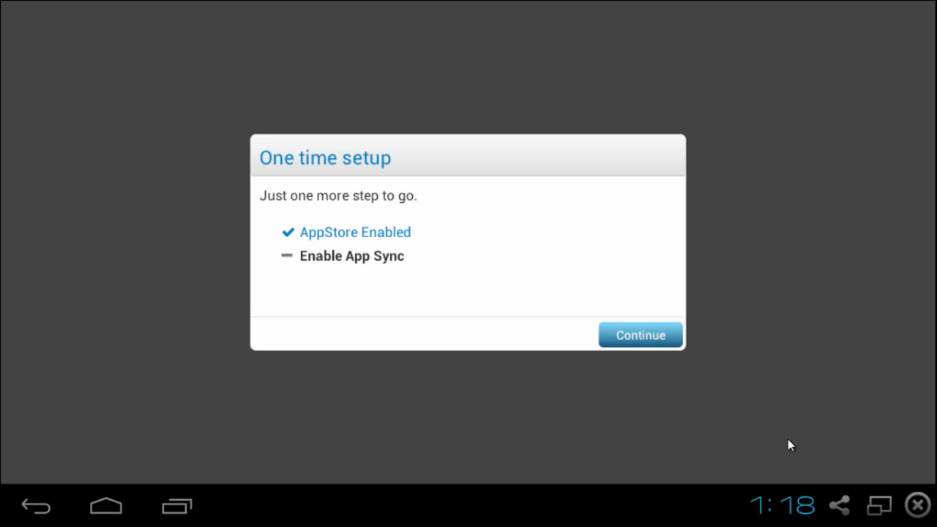
click(637, 331)
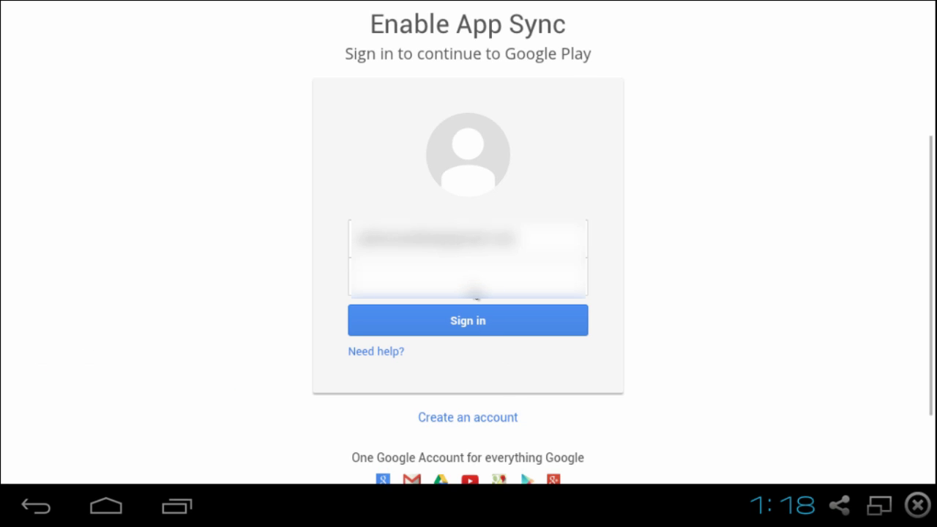
click(477, 294)
text(*********)
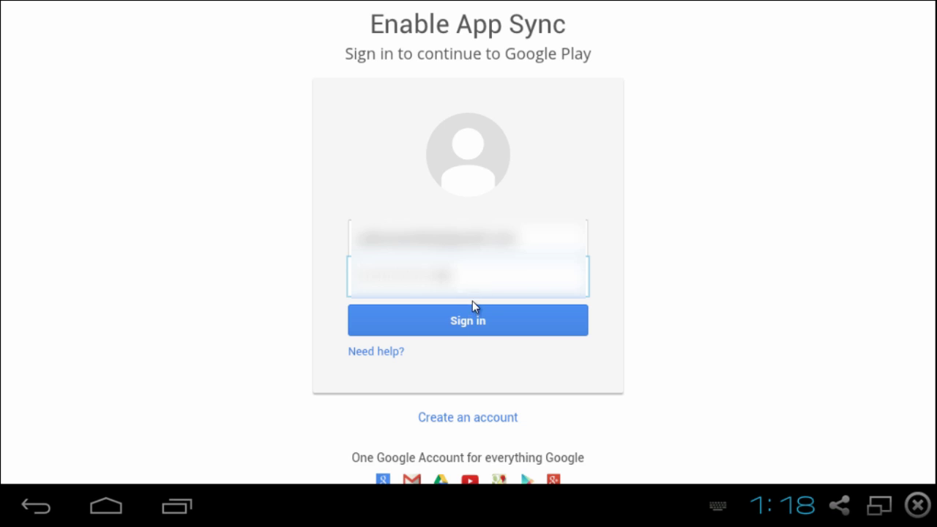
click(466, 319)
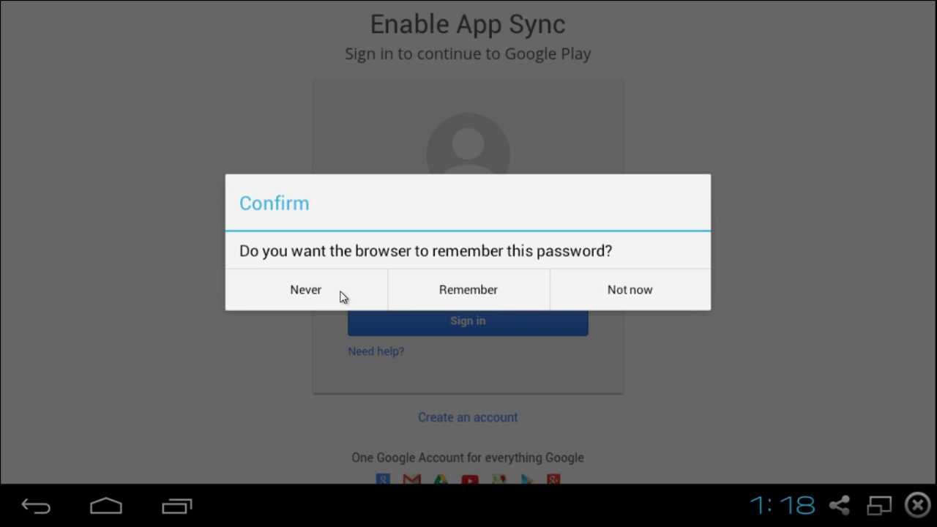
click(317, 293)
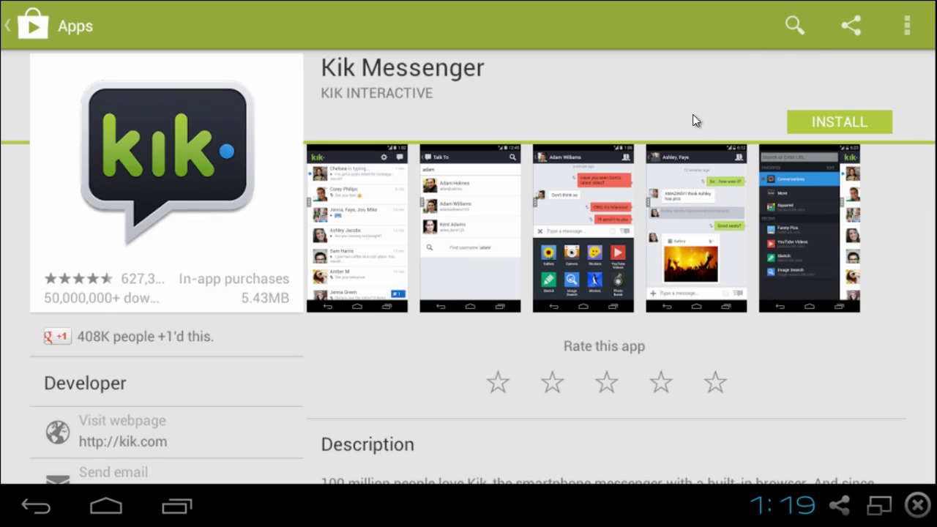
- Install Kik Messenger from its Play Store page, accepting the app permissions
click(832, 124)
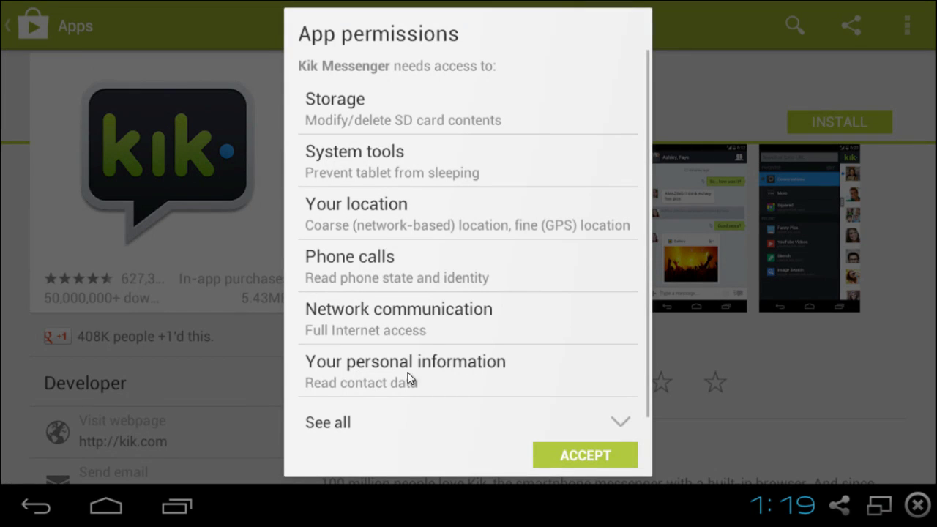
click(553, 454)
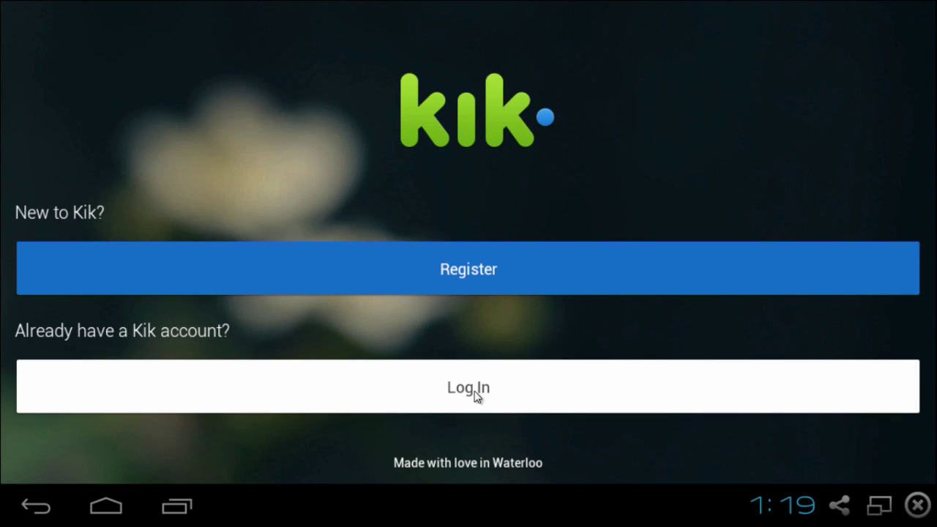
- Log in to Kik with the existing account's username and password
click(480, 393)
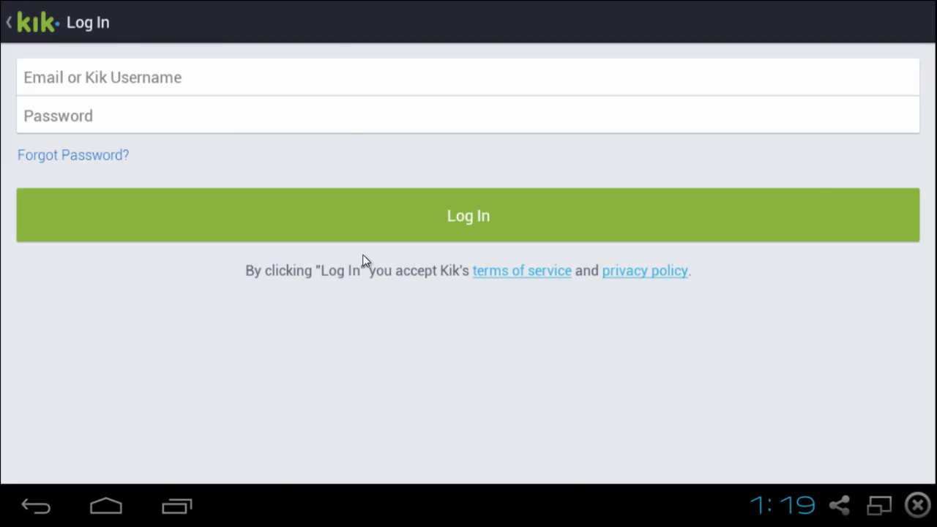
text(username)
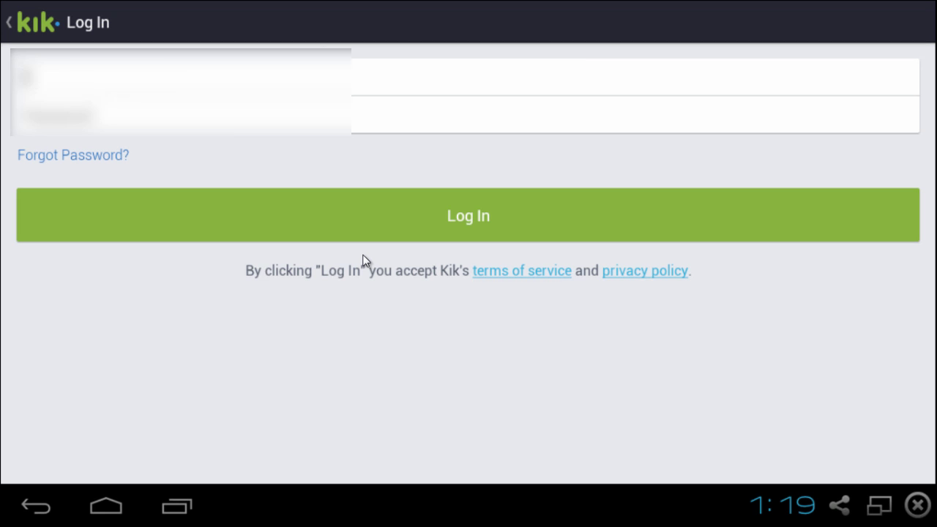
text(1)
key(Tab)
text(password)
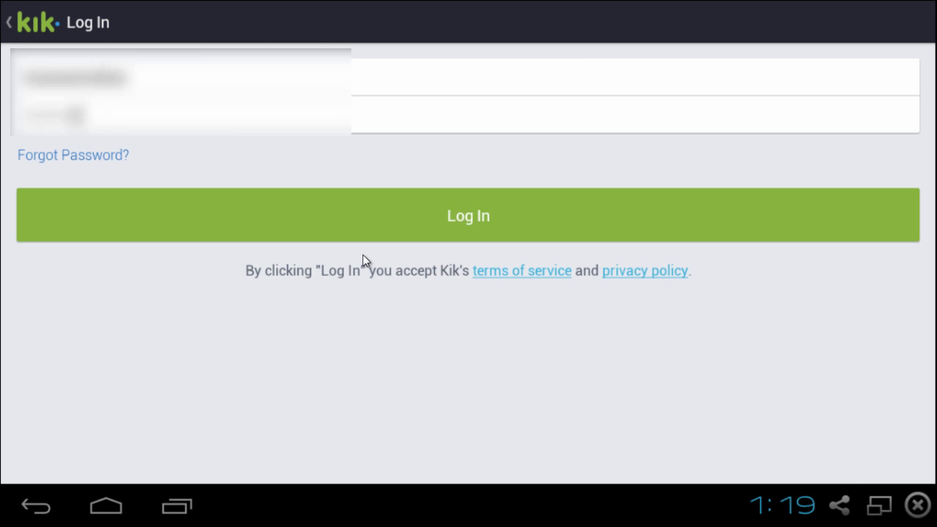
click(466, 227)
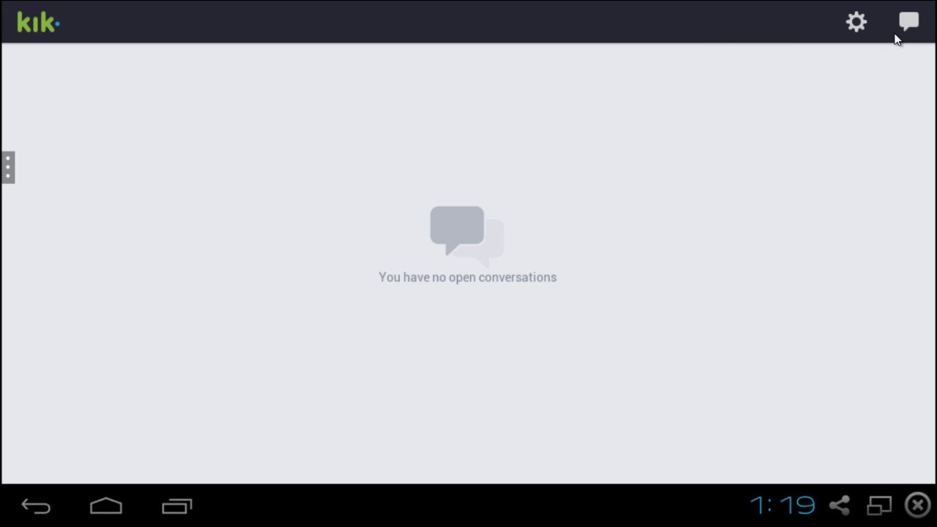
click(8, 167)
drag(574, 179, 563, 161)
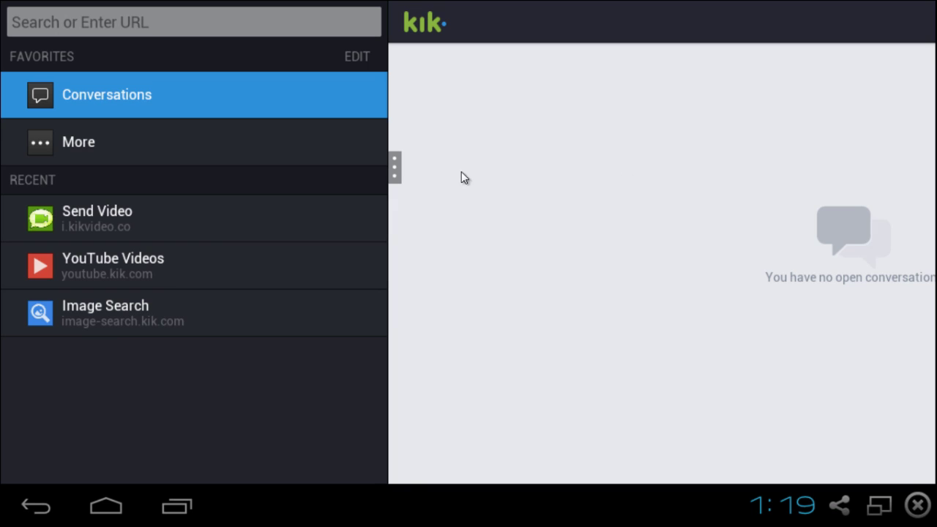
drag(397, 167, 119, 147)
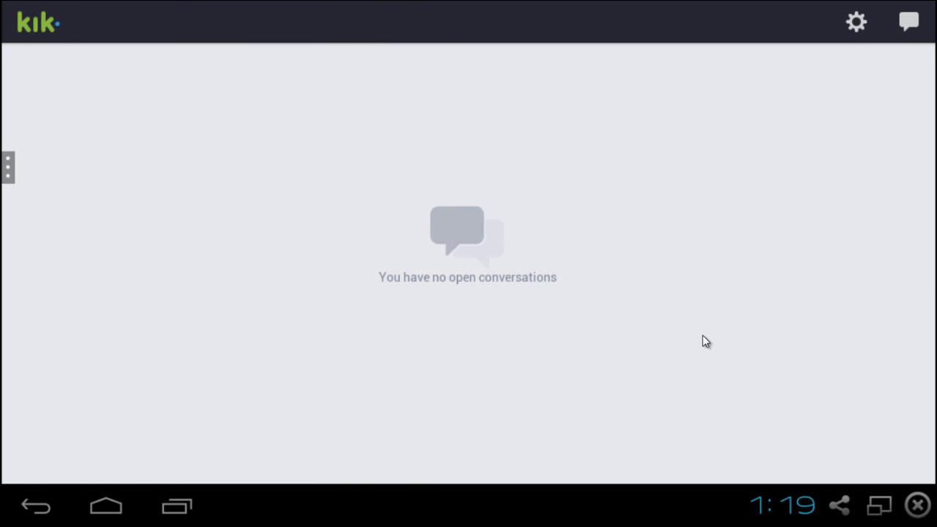